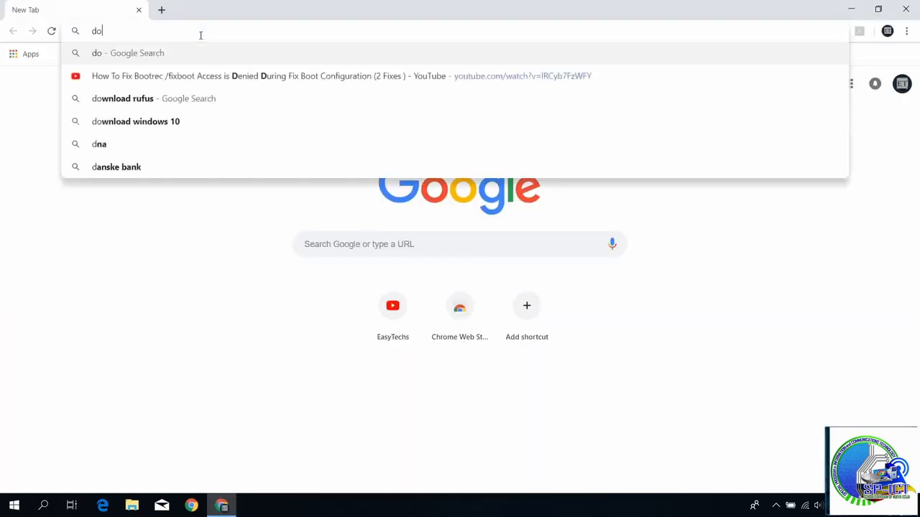
Search the web in Chrome for "download windows 10" and open Microsoft's Windows 10 disc image download page
type("wnlo")
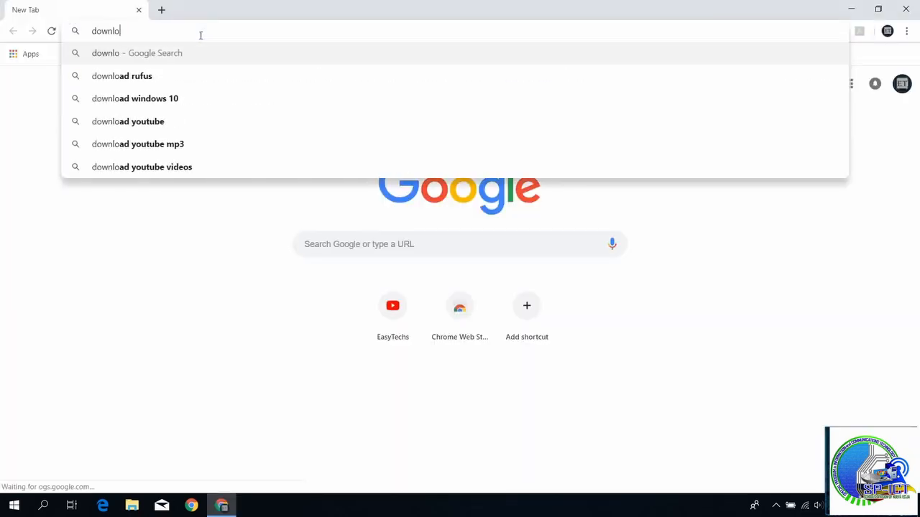
type("ad windows 10")
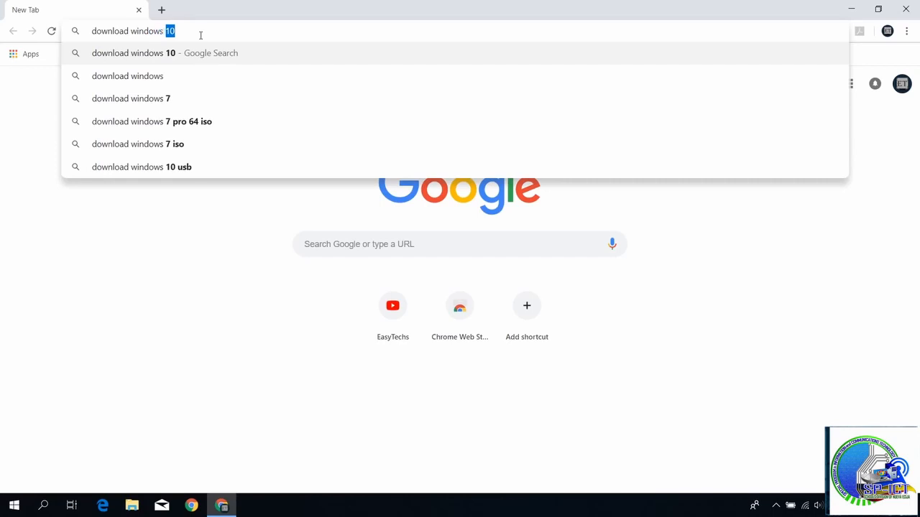
key("Return")
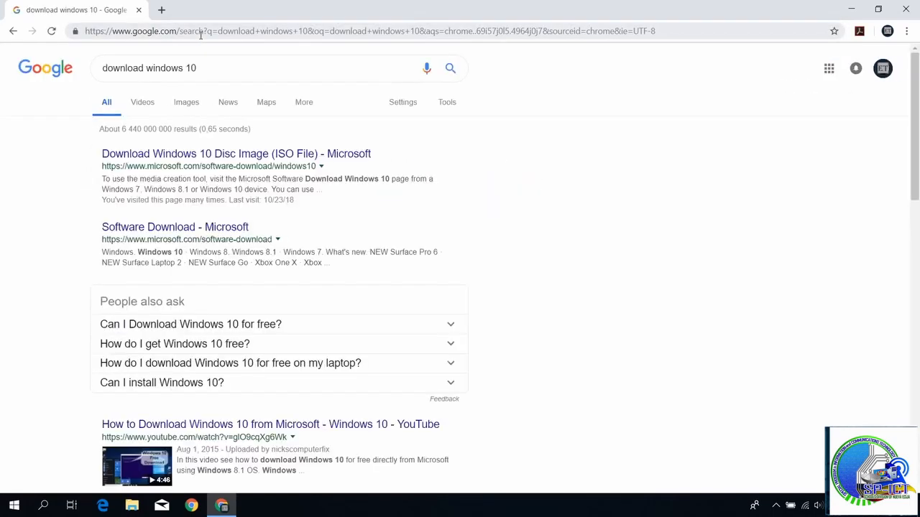
left_click(164, 155)
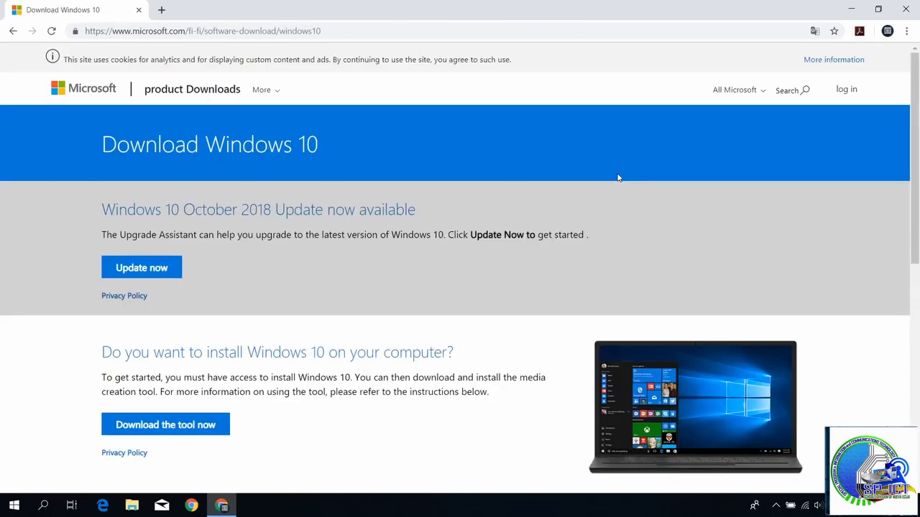
Download the Windows 10 media creation tool from the Microsoft page and run the downloaded file
scroll(482, 284, "down", 1)
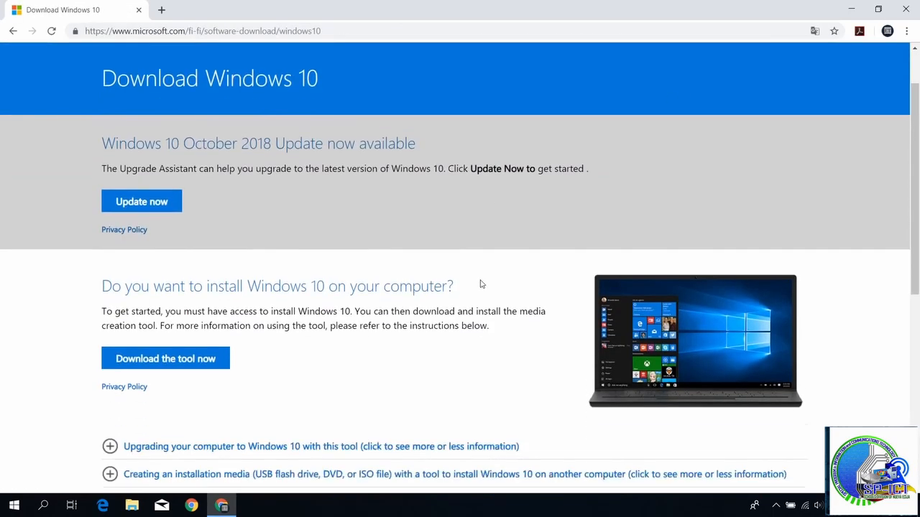
scroll(482, 285, "down", 1)
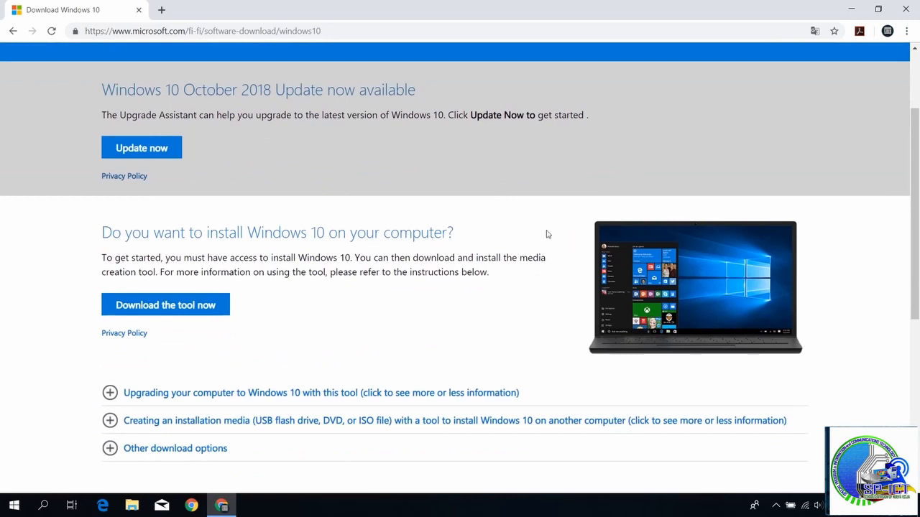
left_click(165, 314)
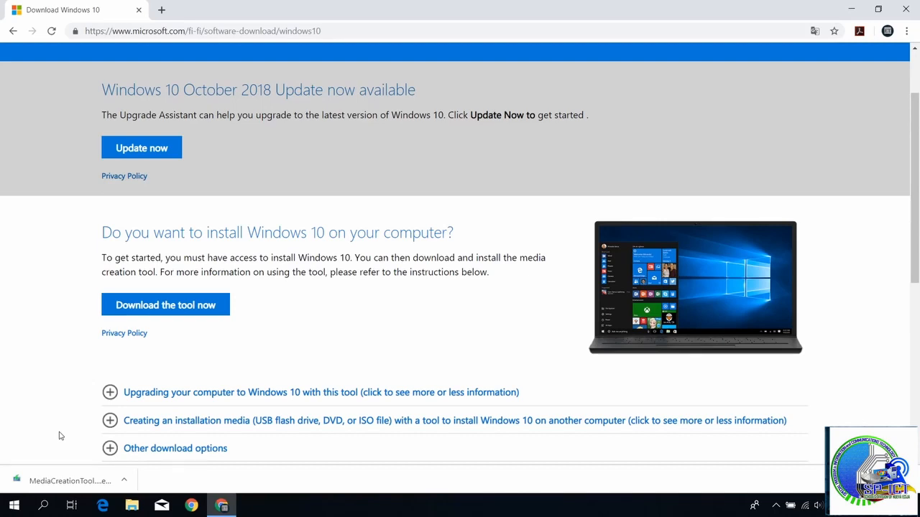
left_click(67, 483)
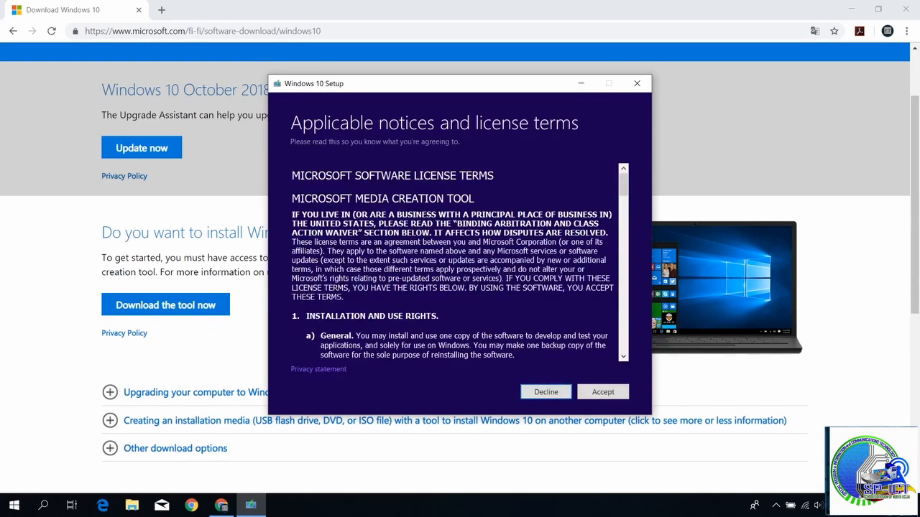
Accept the license terms and choose to create installation media for another PC, closing the File Explorer window for New Volume (H:)
left_click(595, 394)
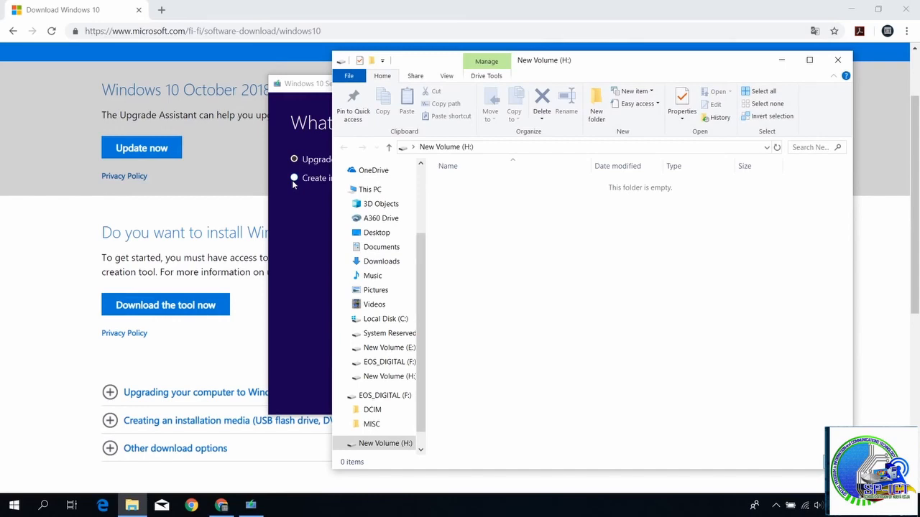
left_click(837, 60)
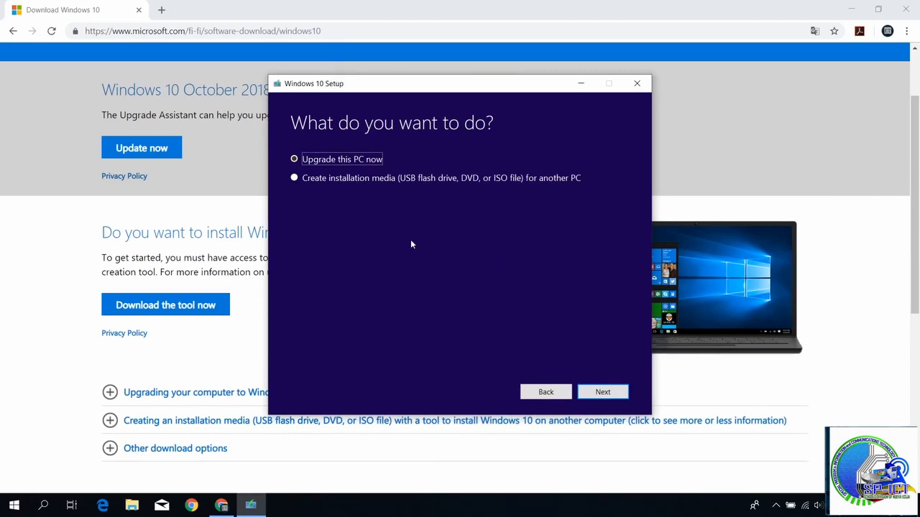
left_click(294, 179)
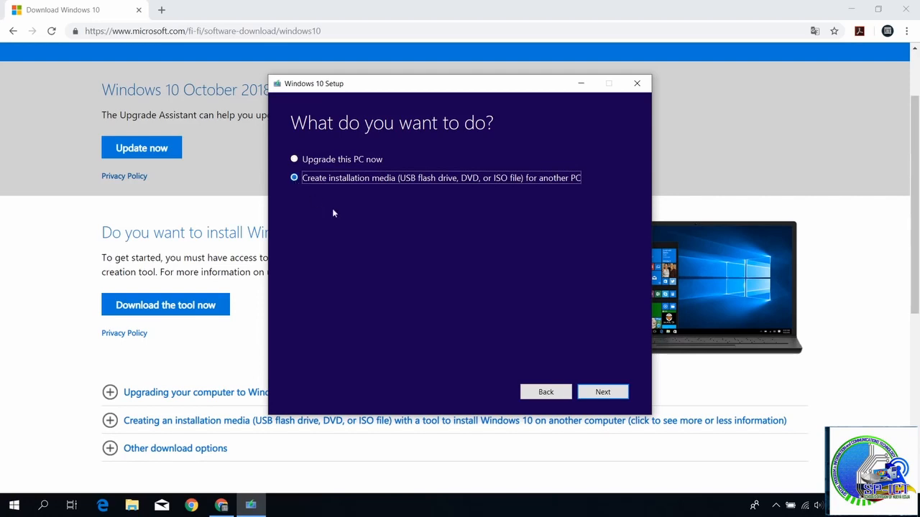
left_click(597, 394)
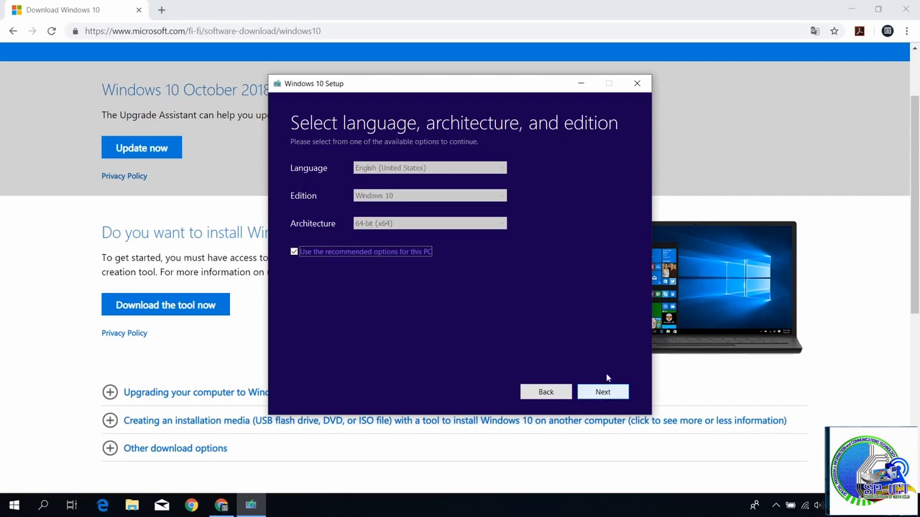
Turn off the recommended options for this PC and set the architecture to Both, keeping English (United States) and Windows 10
left_click(293, 252)
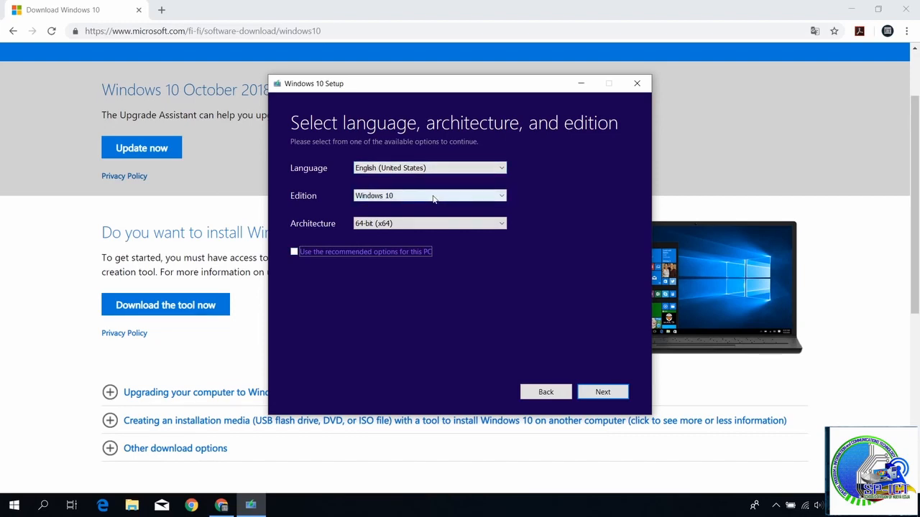
left_click(453, 224)
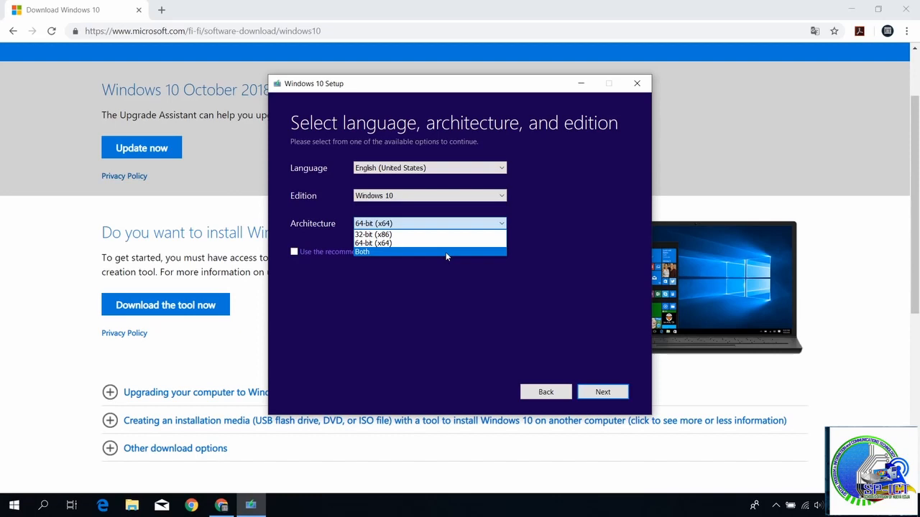
left_click(369, 253)
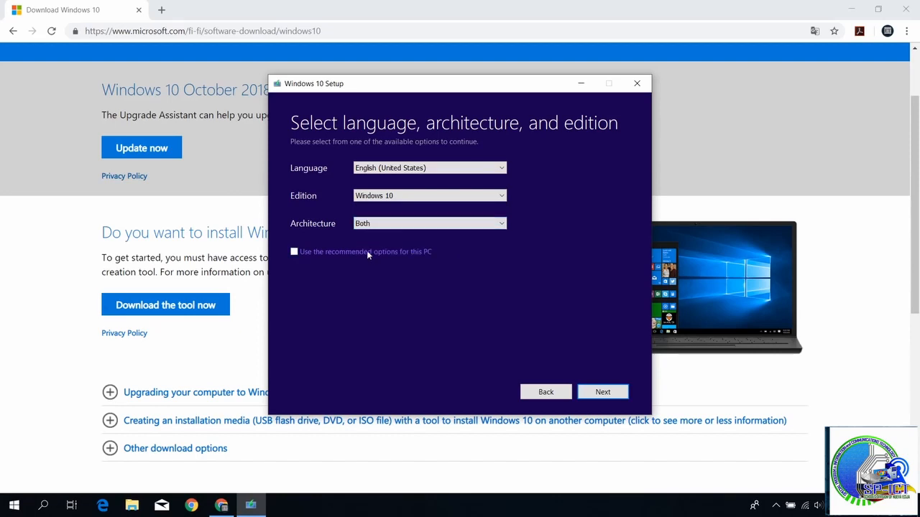
left_click(594, 394)
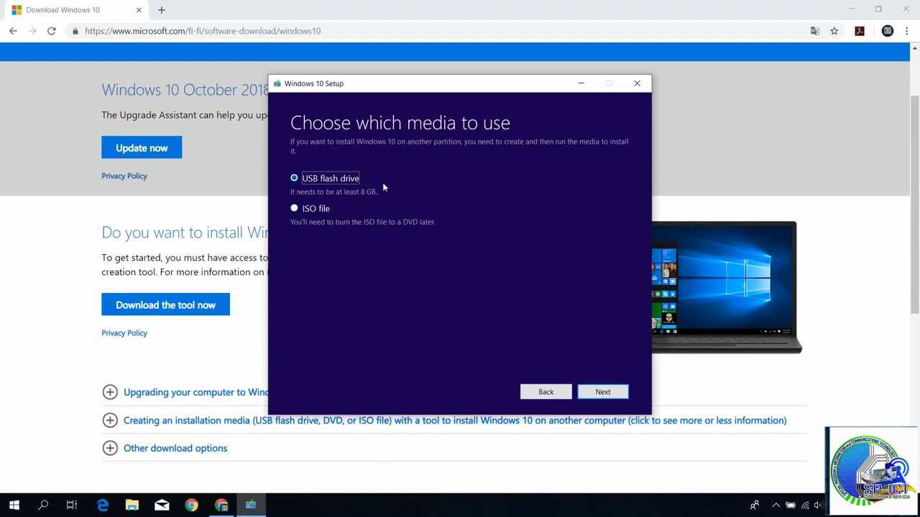
Choose USB flash drive as the media and create the installation media on removable drive H: (New Volume)
left_click(603, 392)
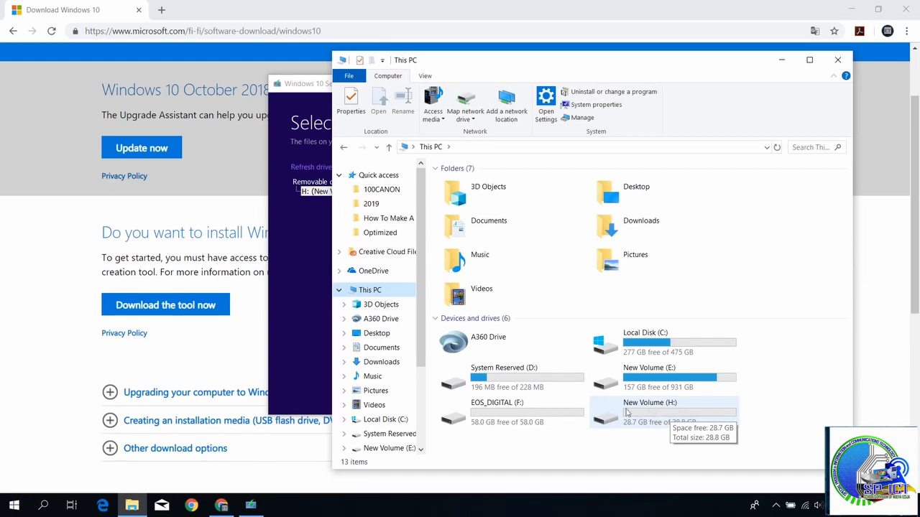
left_click(306, 210)
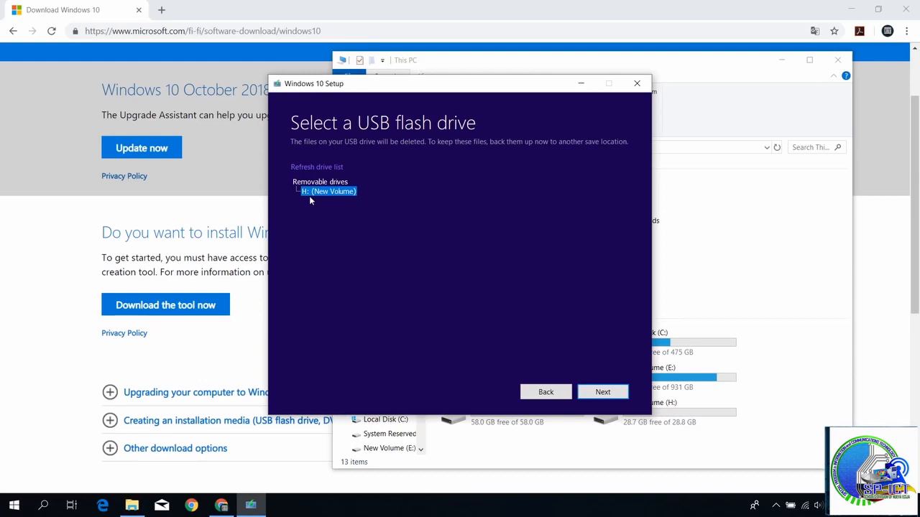
left_click(603, 393)
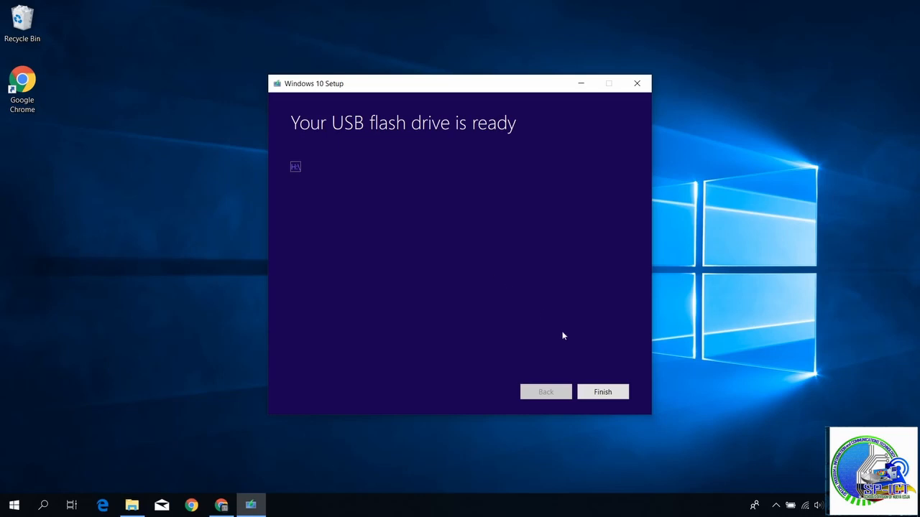
Finish Windows 10 Setup and open the ESD-USB (H:) drive in File Explorer to check its contents
left_click(608, 396)
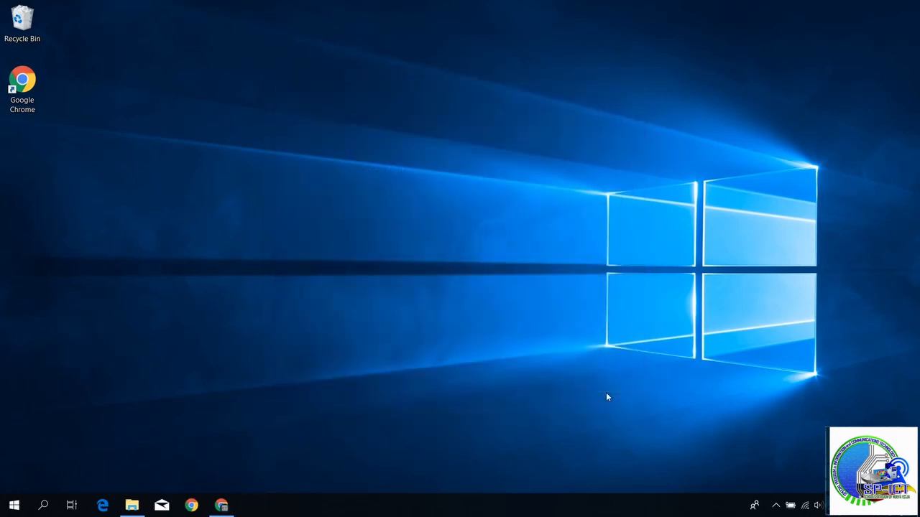
key("super+e")
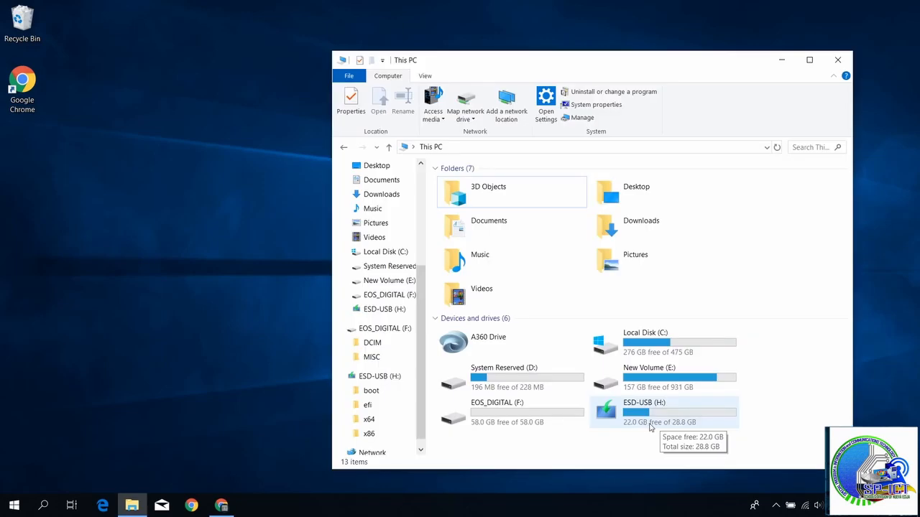
double_click(650, 427)
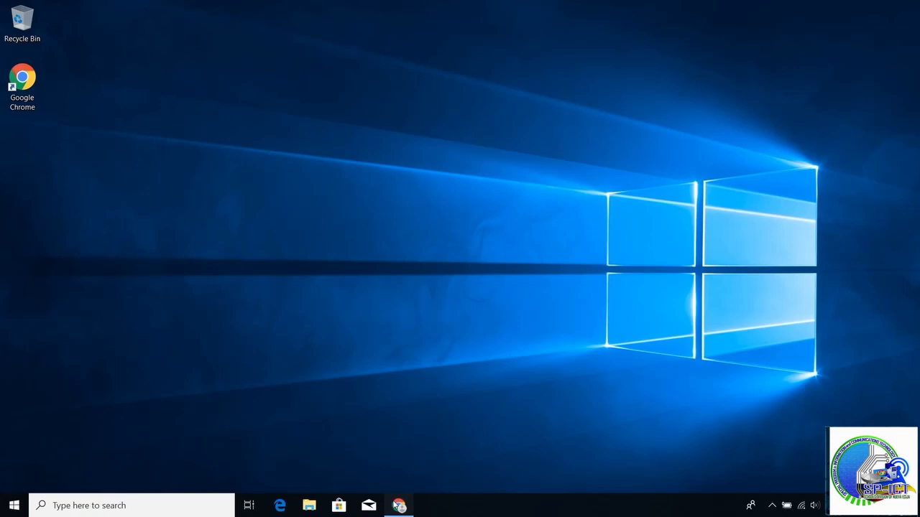
Switch back to the Windows 10 download page in Chrome, download the media creation tool again and run it
left_click(399, 506)
left_click(140, 396)
left_click(72, 485)
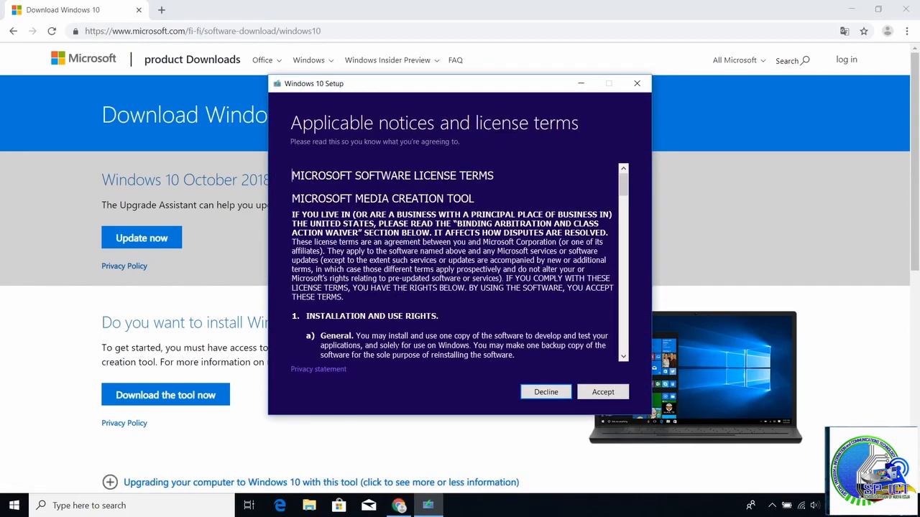
Accept the media creation tool's license terms and choose to create installation media for another PC
left_click(597, 392)
left_click(295, 180)
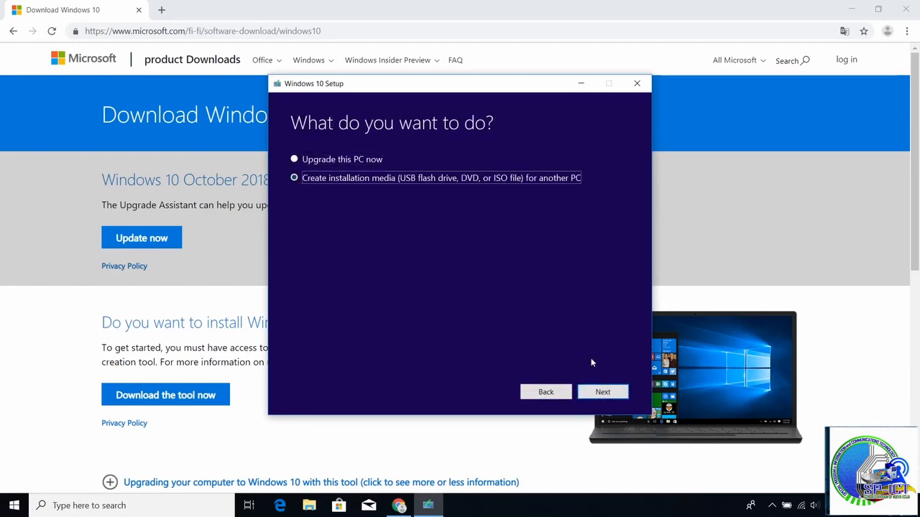
left_click(605, 394)
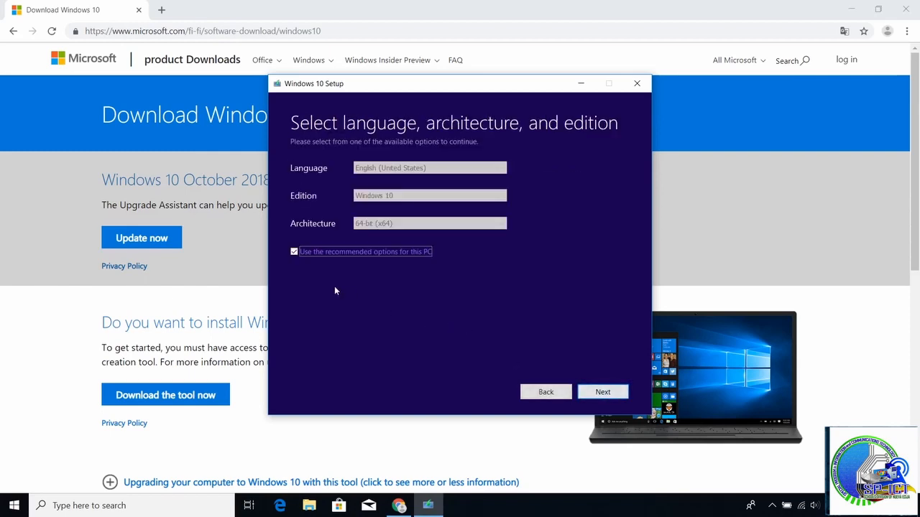
Disable the recommended options and select Both as the architecture for the second installation media
left_click(294, 251)
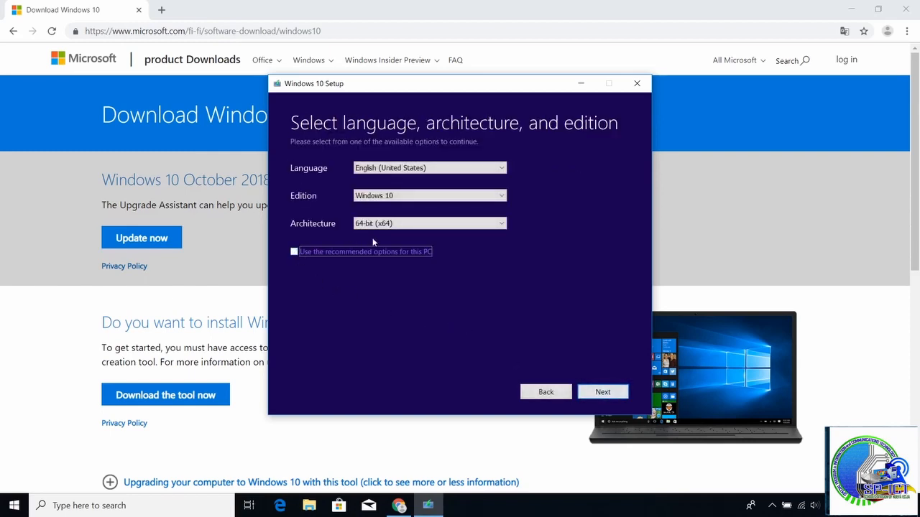
left_click(379, 224)
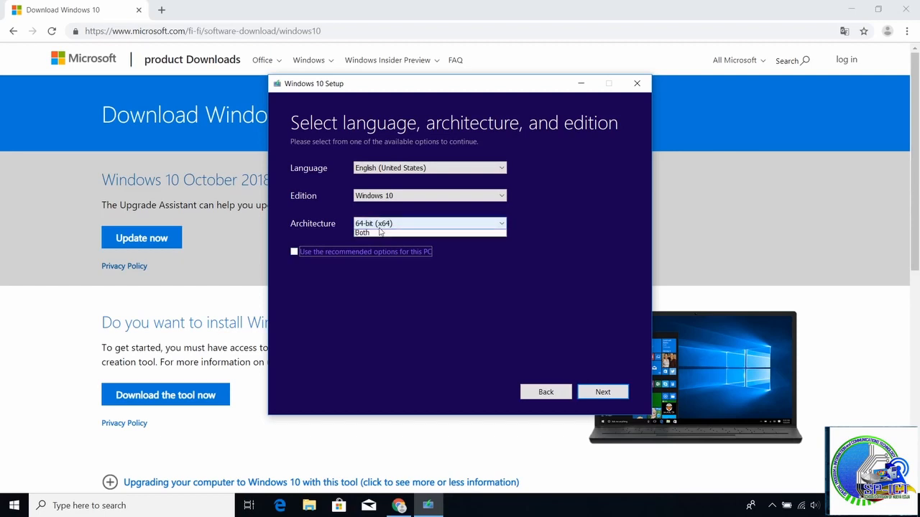
left_click(382, 252)
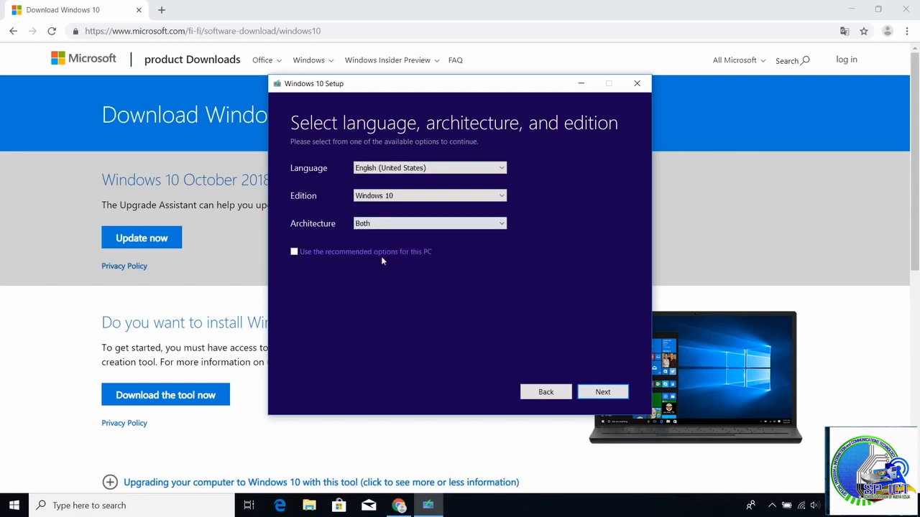
left_click(595, 393)
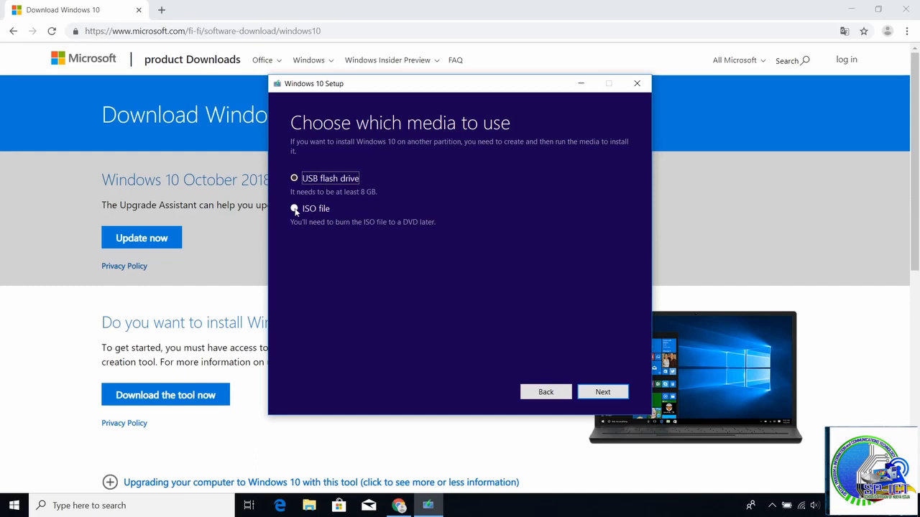
Save the installation media as an ISO file named Windows on the Desktop, finish the setup and minimize the browser
left_click(295, 209)
left_click(602, 392)
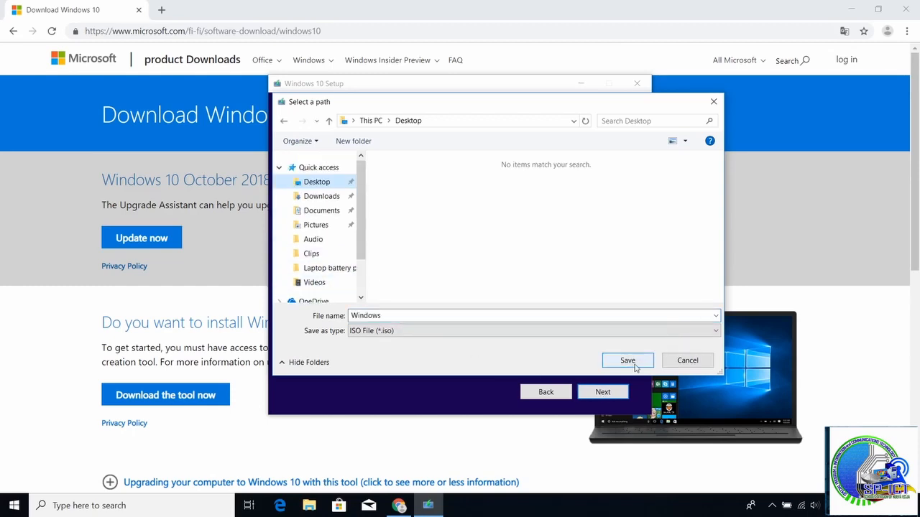
left_click(634, 365)
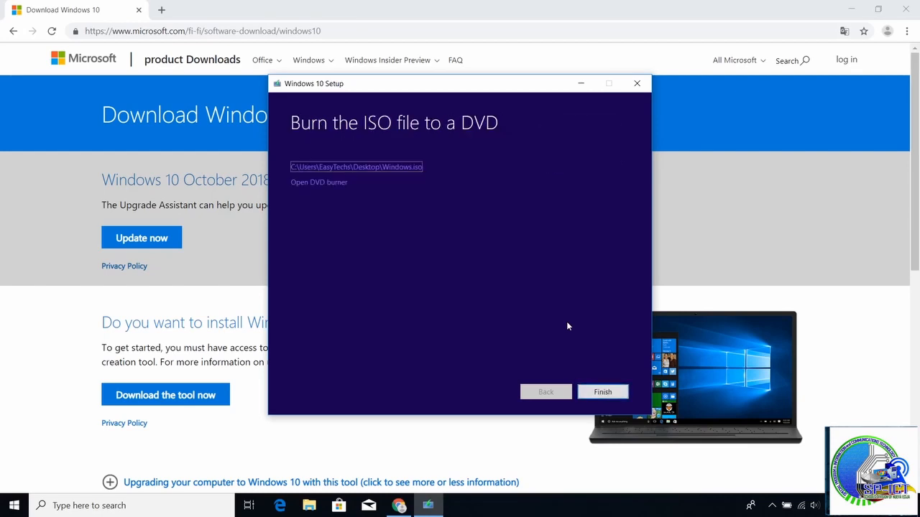
left_click(596, 392)
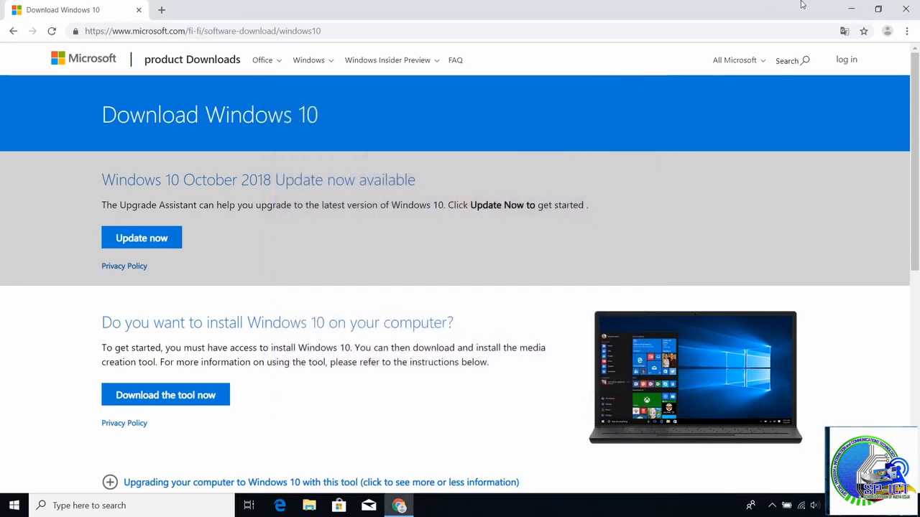
left_click(849, 8)
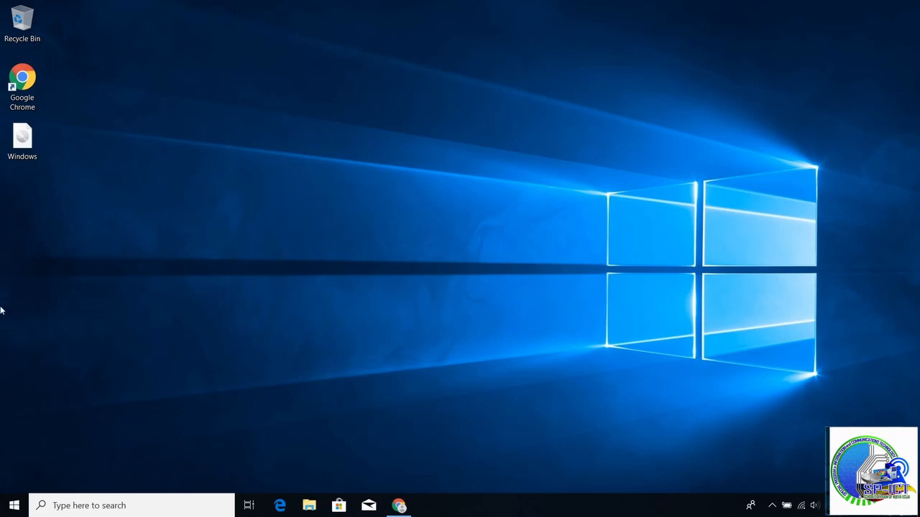
Search the web for "rufus" in a new Chrome tab
left_click(399, 506)
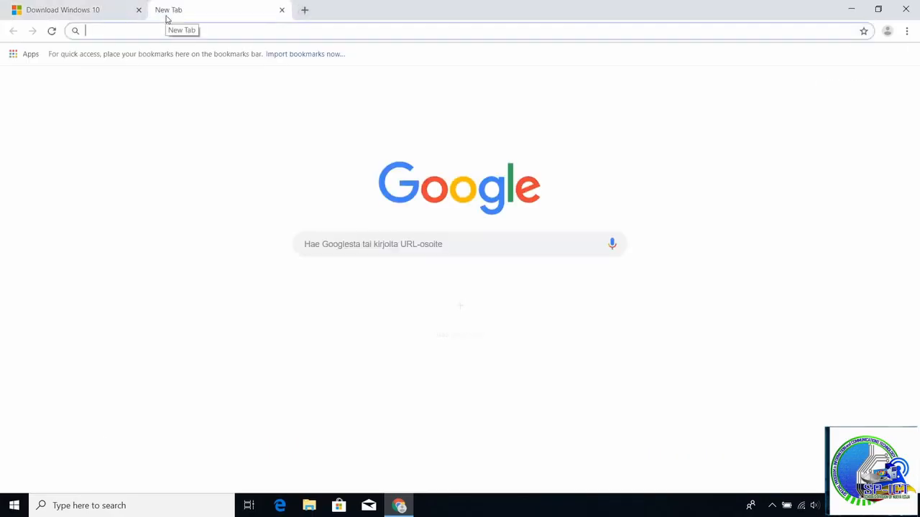
type("rufus")
key("Return")
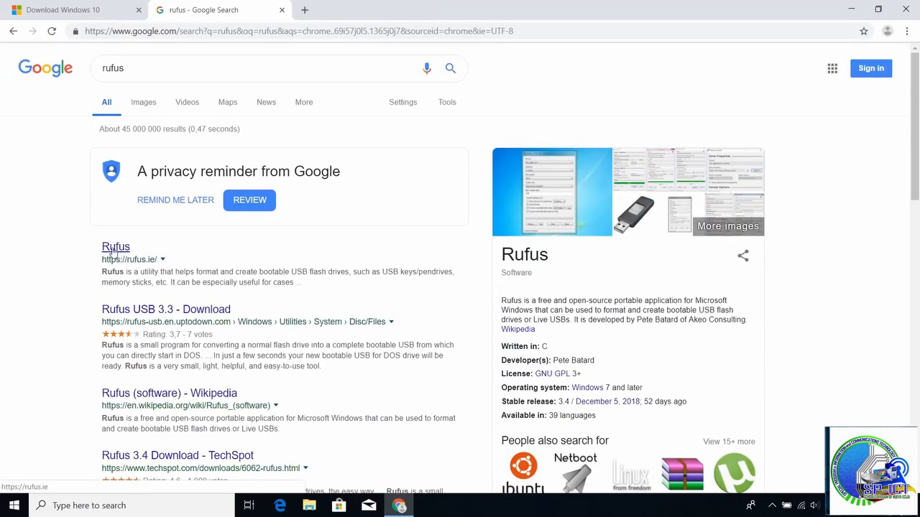
Download Rufus 3.4 from the rufus.ie website, close the empty USB drive window and launch the downloaded rufus-3.4.exe
left_click(111, 249)
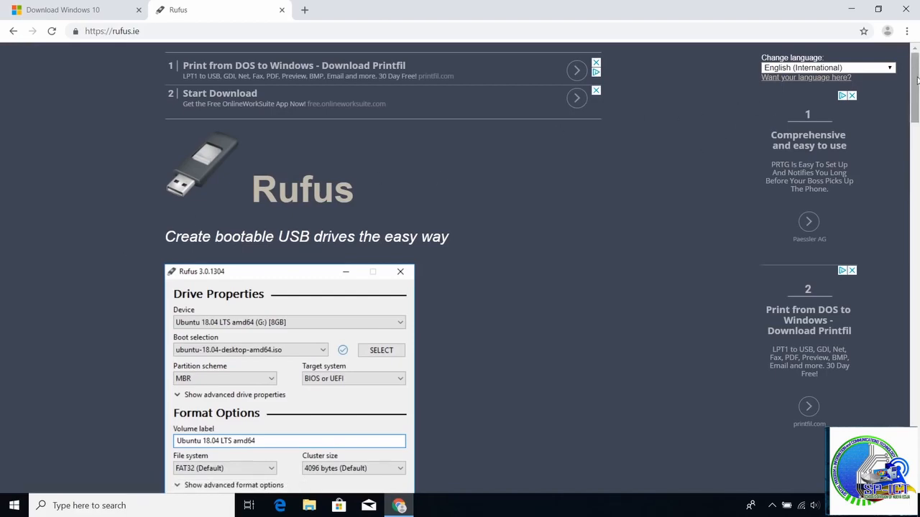
scroll(917, 138, "down", 5)
scroll(917, 138, "down", 4)
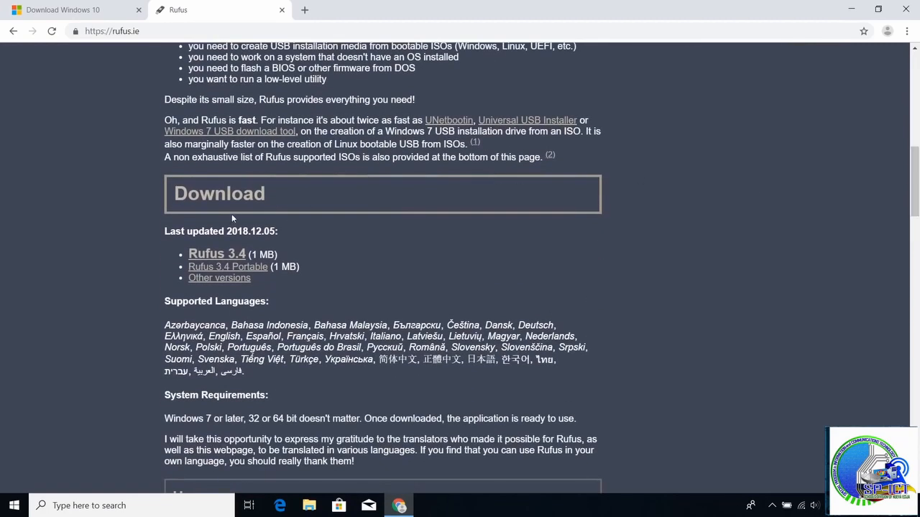
left_click(213, 257)
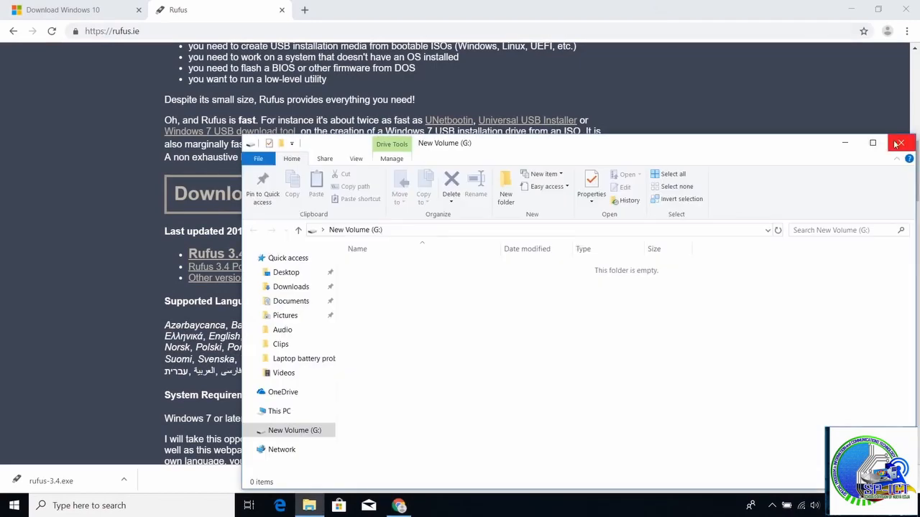
left_click(897, 143)
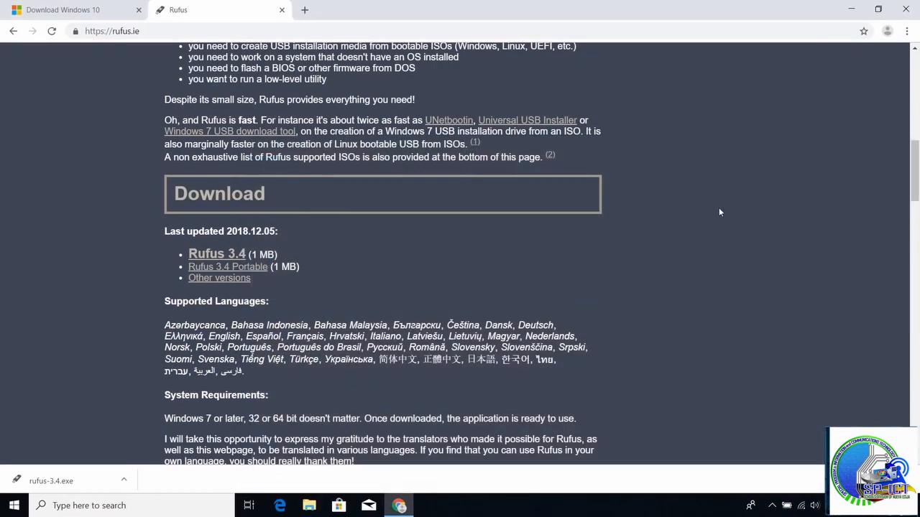
left_click(35, 478)
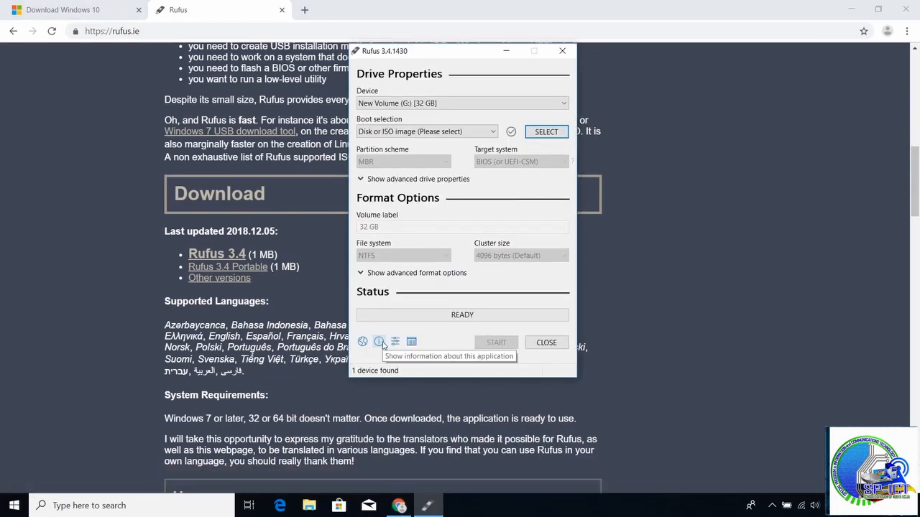
Choose New Volume (G:) [32 GB] as the device and Disk or ISO image as the boot selection
left_click(464, 104)
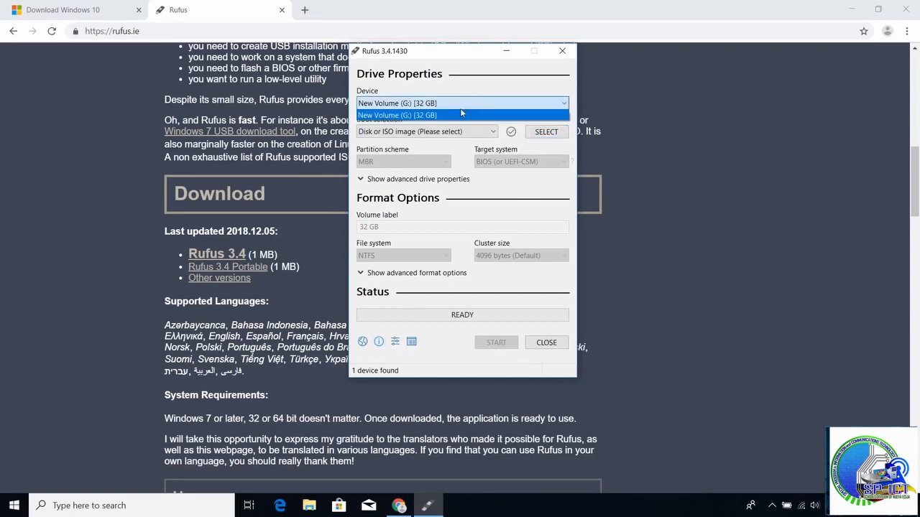
left_click(460, 115)
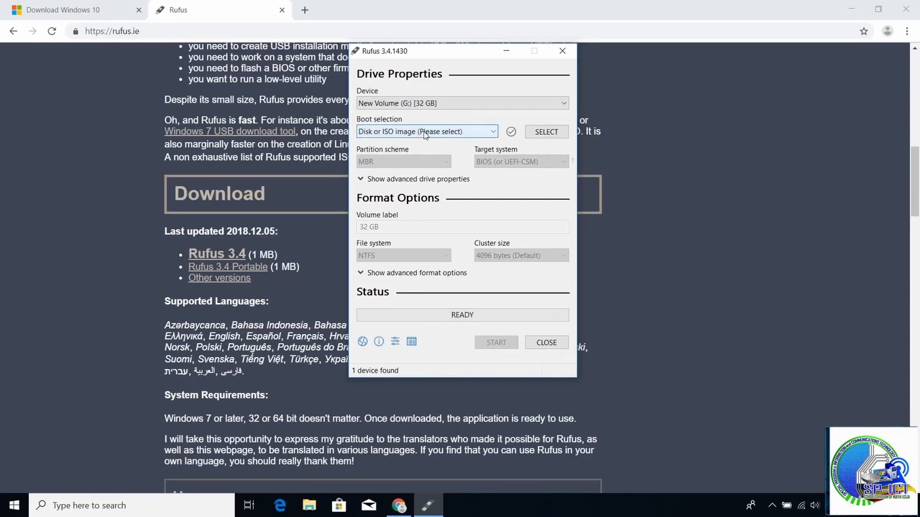
left_click(425, 133)
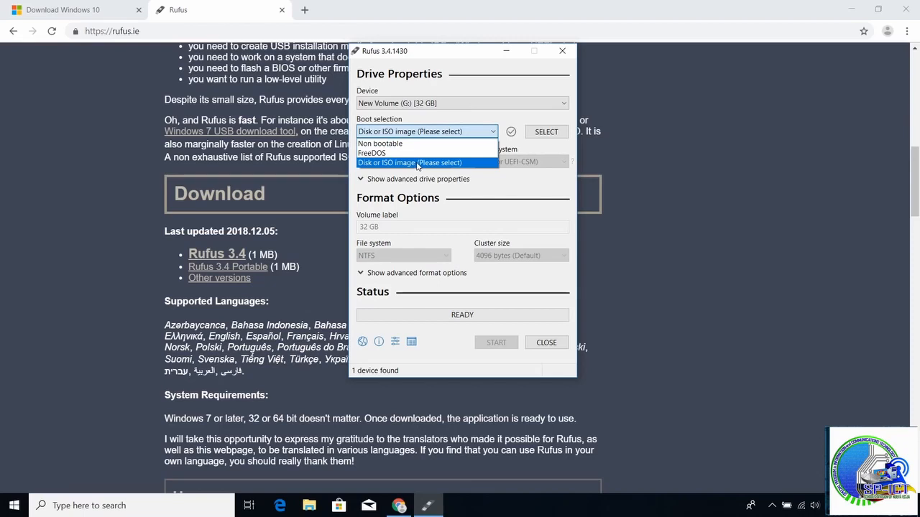
left_click(417, 163)
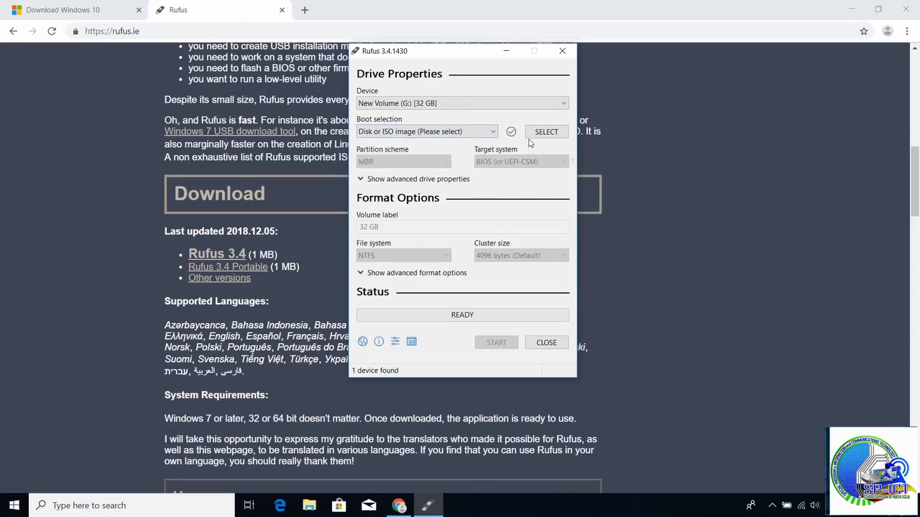
Load the Windows ISO file from the Desktop as the boot image
left_click(542, 136)
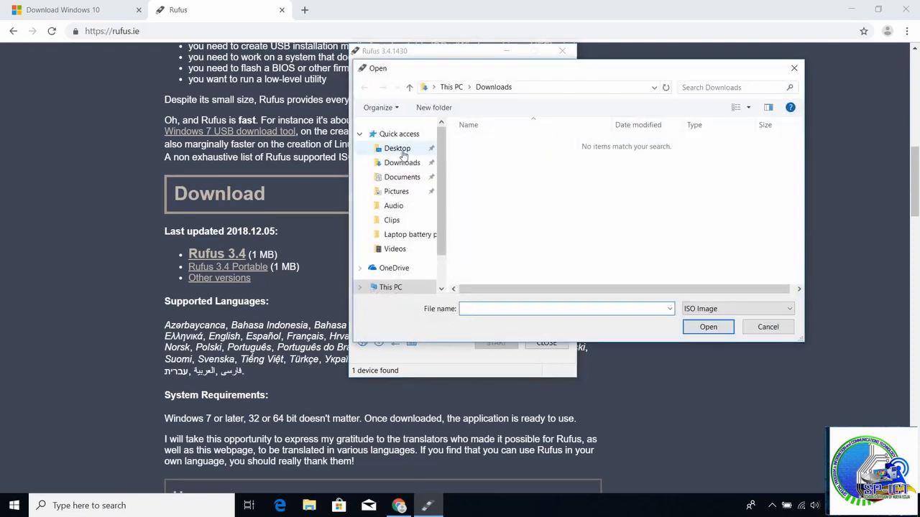
left_click(395, 149)
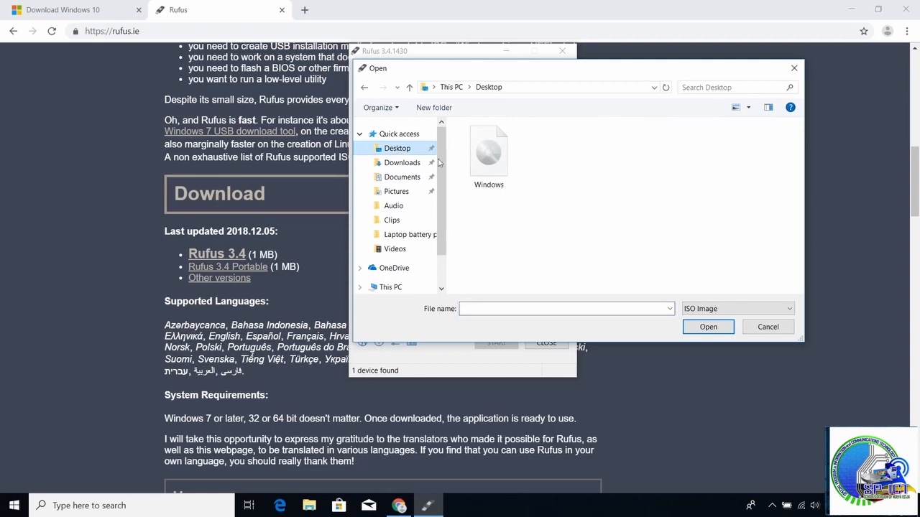
double_click(493, 178)
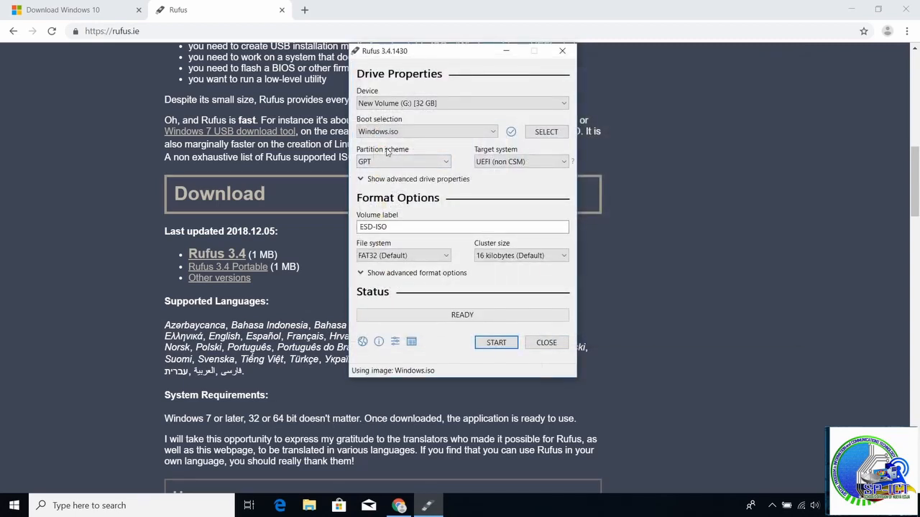
View the partition scheme options, search Windows for "disk partition" and open the tool to create and format hard disk partitions
left_click(400, 161)
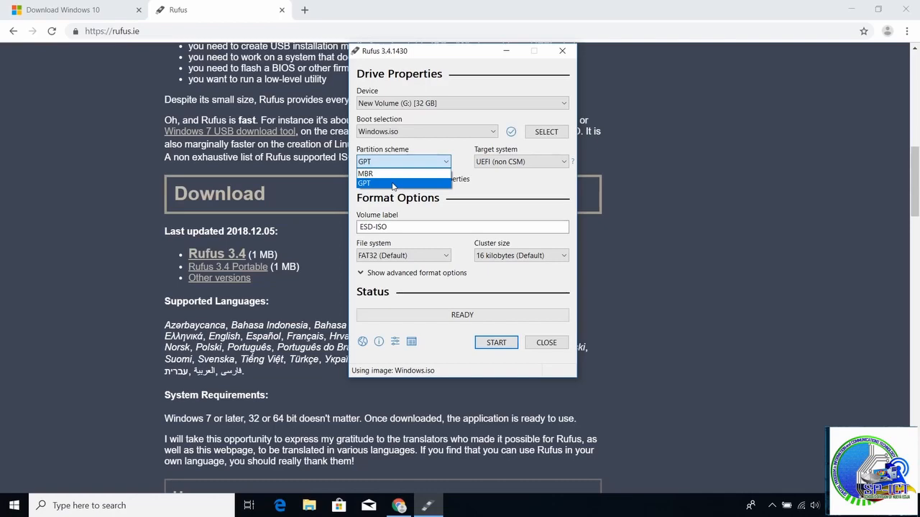
key("super")
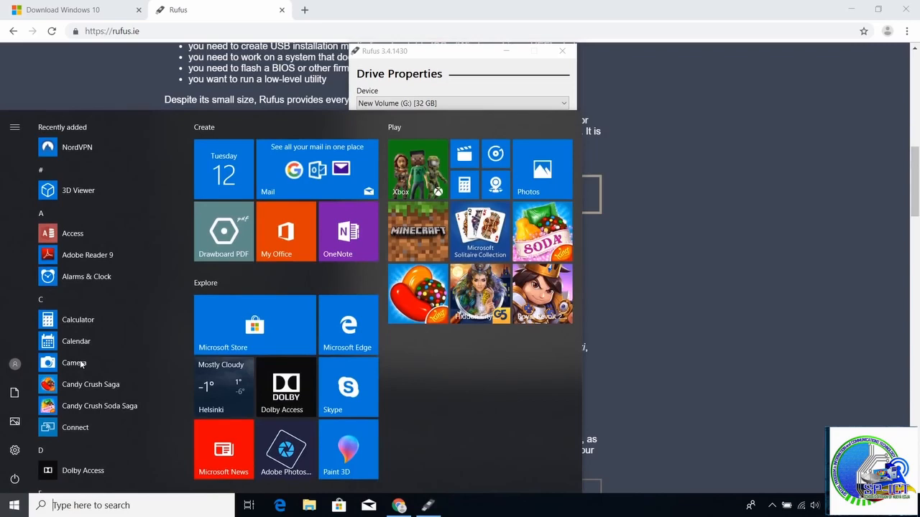
type("disk par")
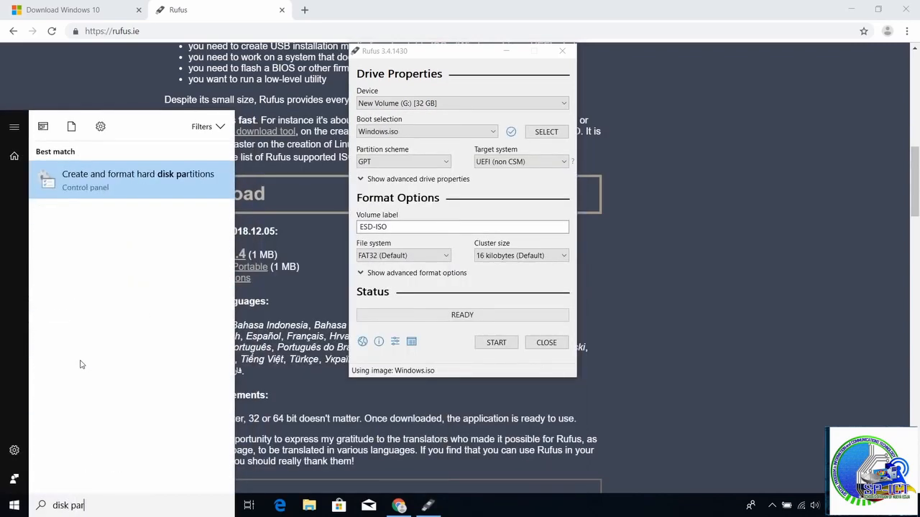
type("tition")
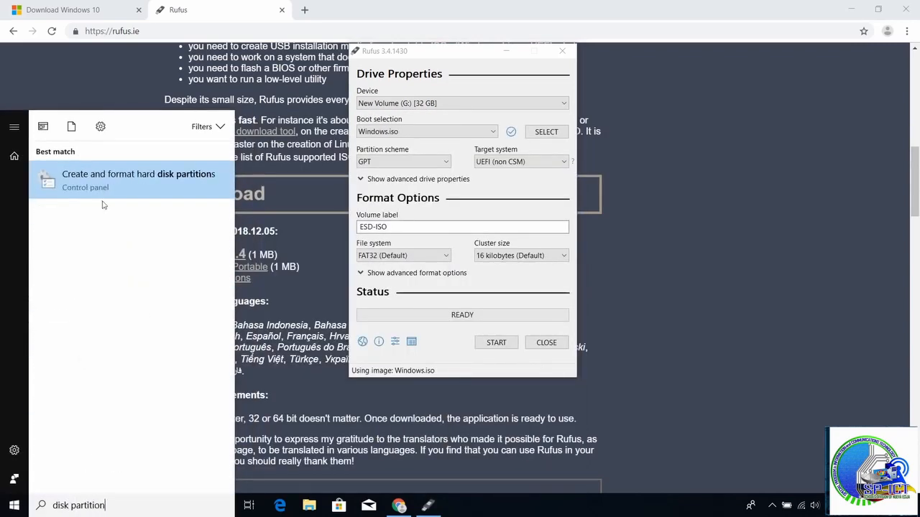
left_click(118, 183)
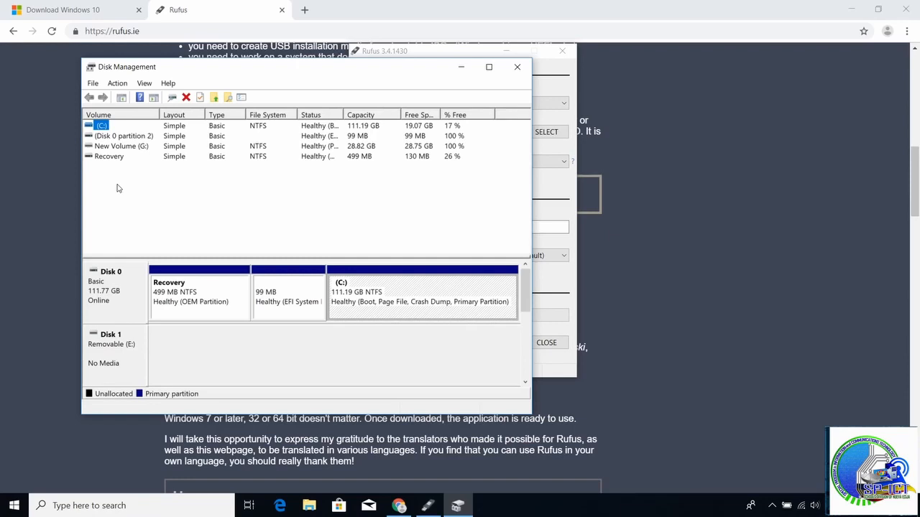
Check Disk 0's partition style in its volume properties and close Disk Management
right_click(130, 302)
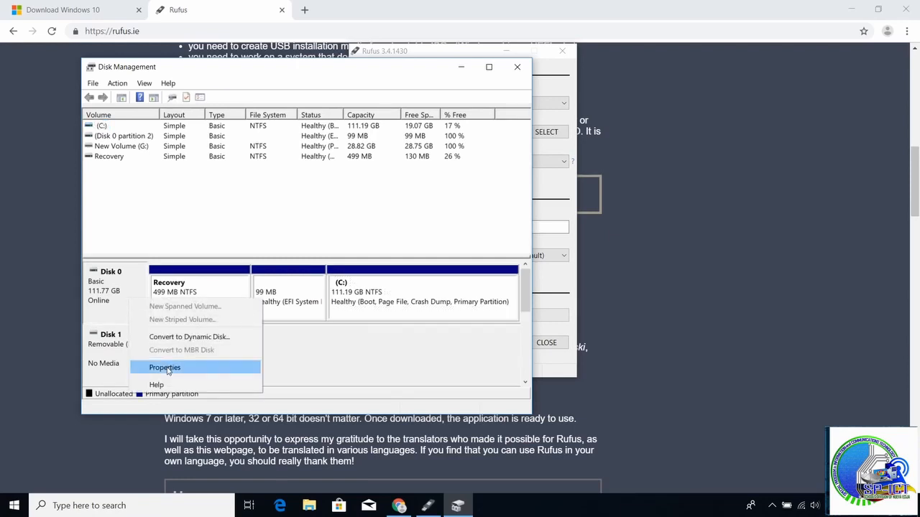
left_click(166, 368)
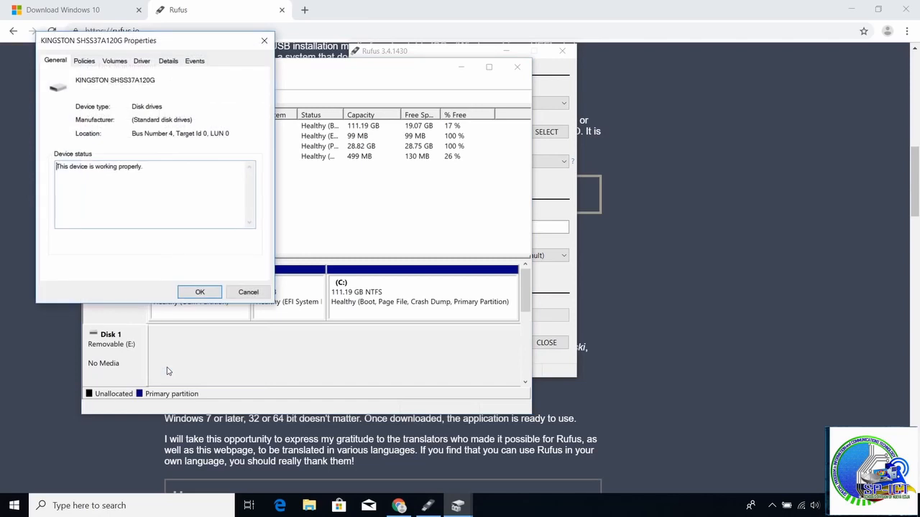
left_click(114, 63)
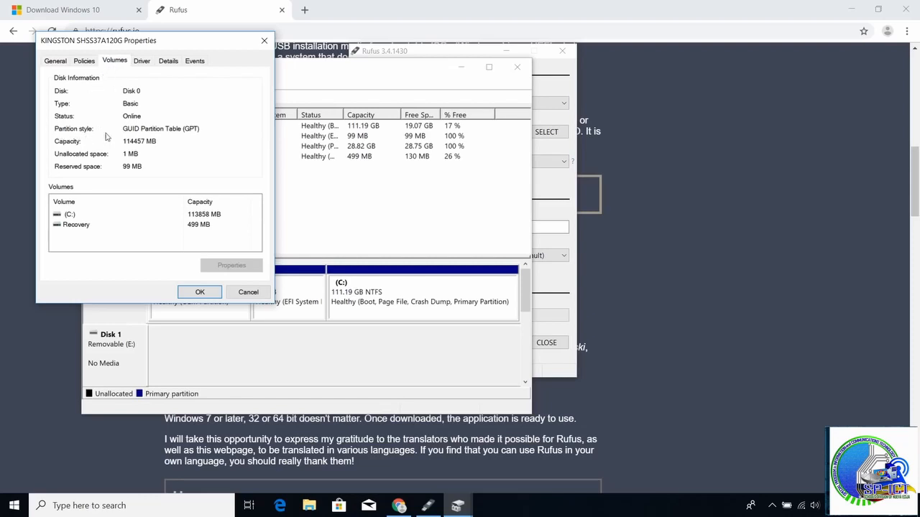
left_click(202, 292)
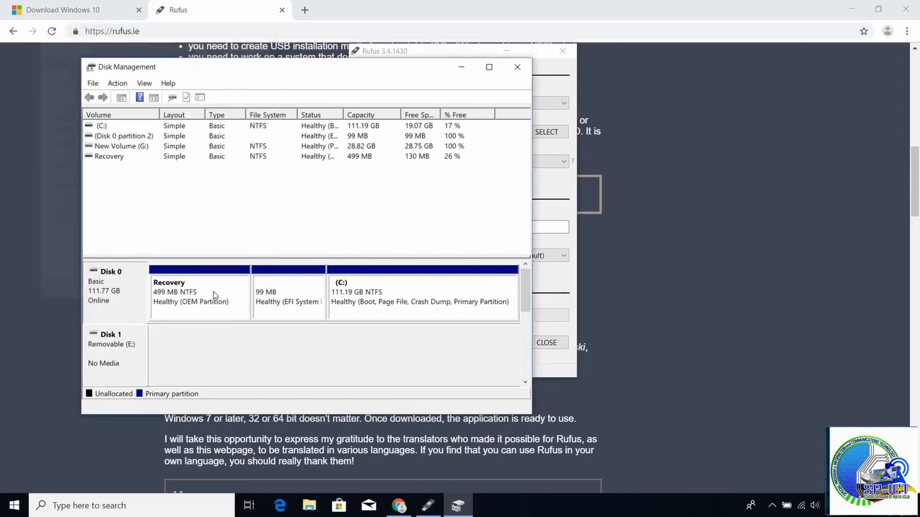
left_click(517, 67)
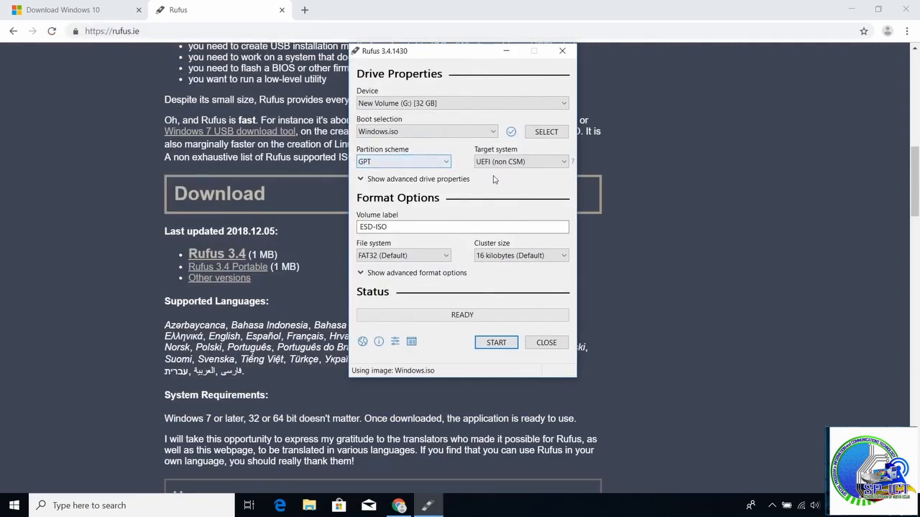
Write the Windows image to the USB drive, accepting the erasure of its data, and close Rufus when the copy is finished
left_click(496, 342)
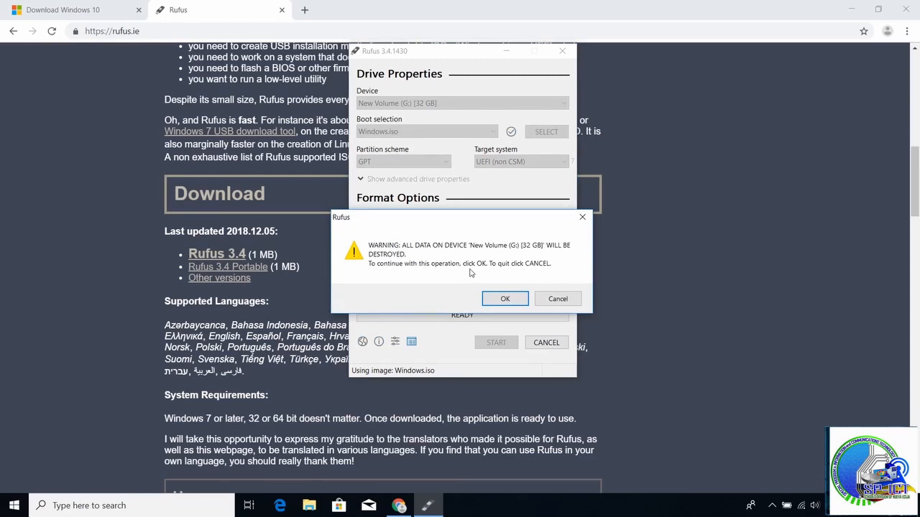
left_click(501, 299)
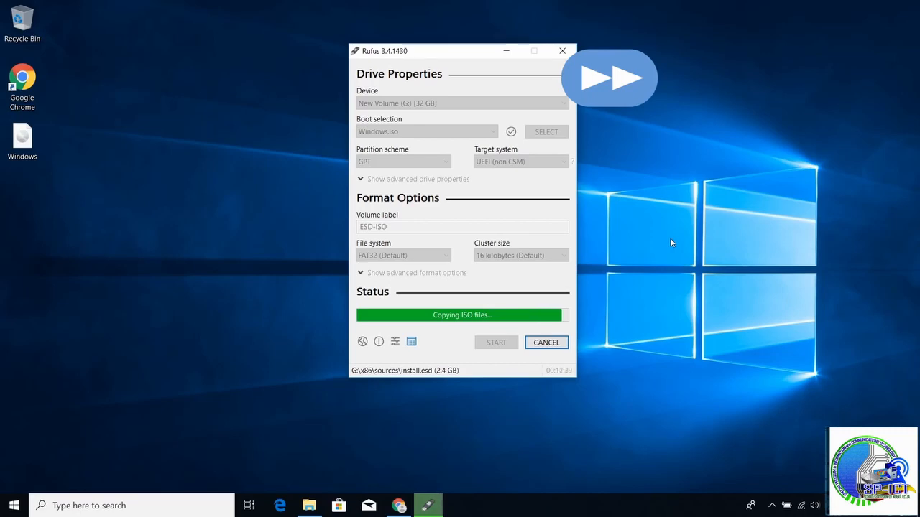
left_click(234, 328)
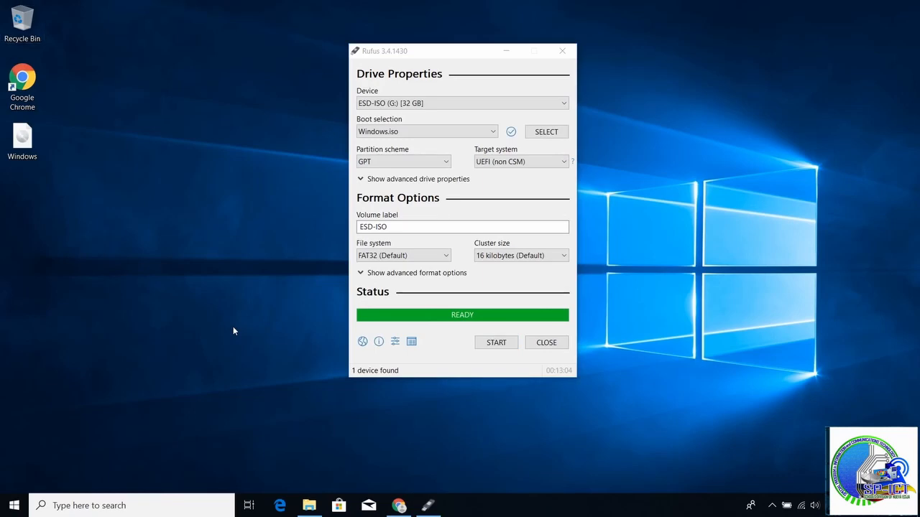
left_click(558, 347)
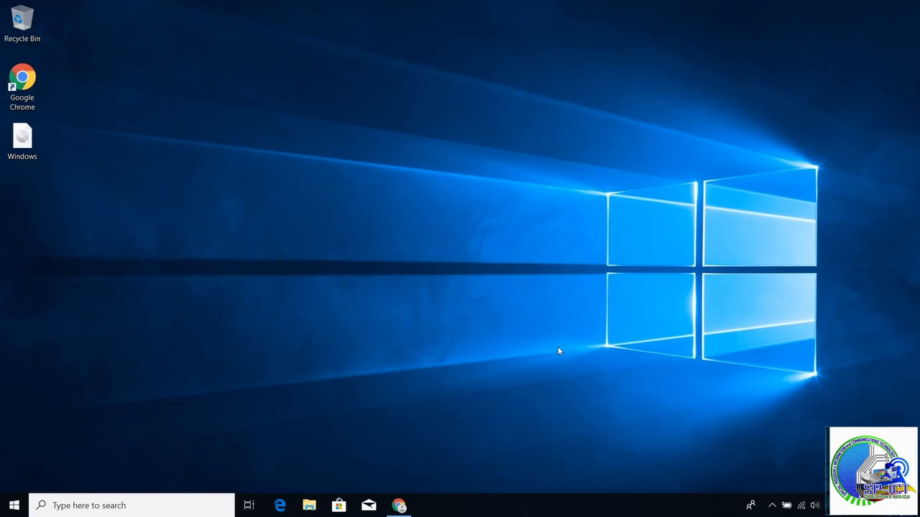